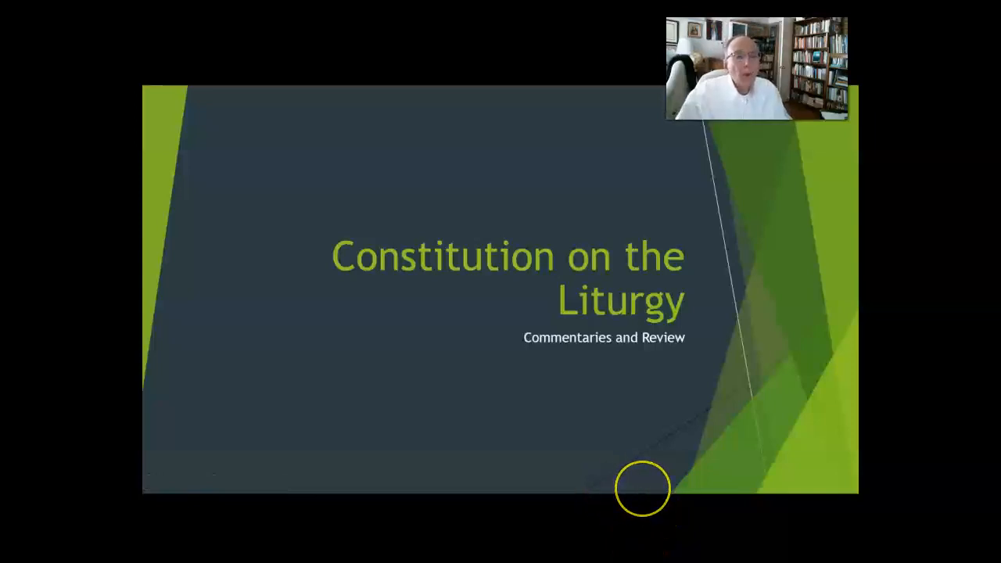
Advance from the title slide to the Chapter III sacraments slide, paragraphs 59–64.
{"action": "key", "text": "Right"}
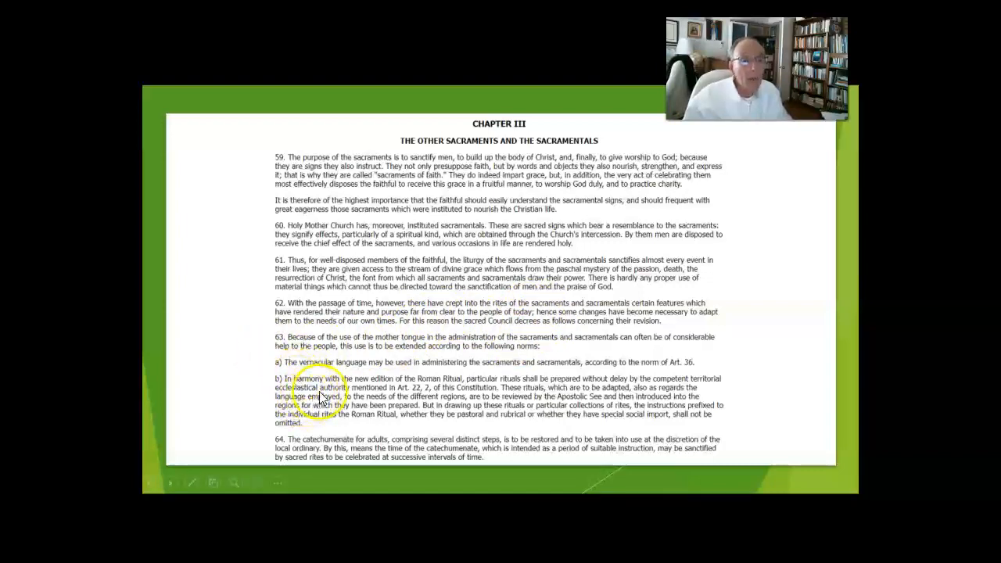
{"action": "scroll", "coordinate": [577, 382], "scroll_direction": "down", "scroll_amount": 1}
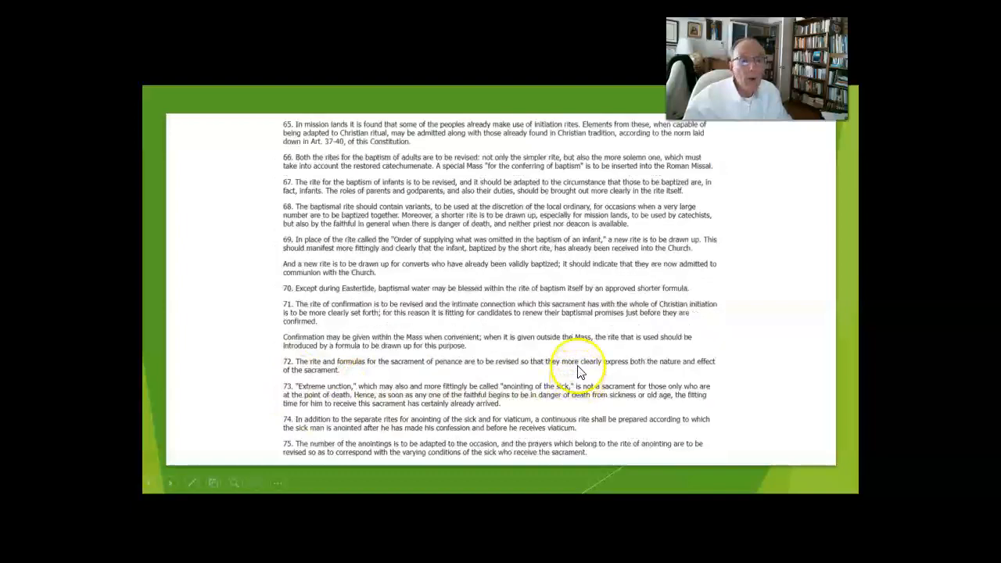
{"action": "scroll", "coordinate": [577, 382], "scroll_direction": "up", "scroll_amount": 1}
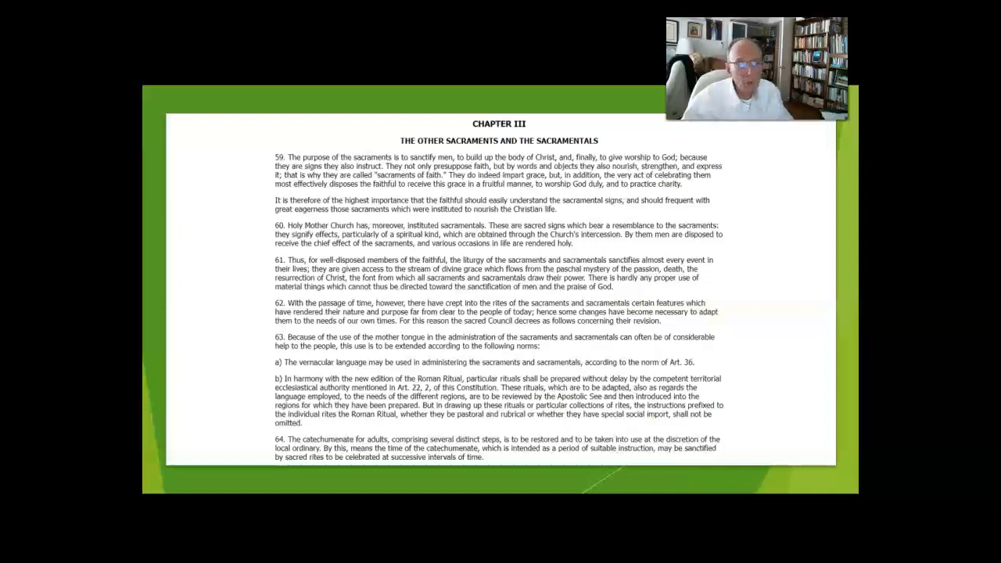
{"action": "scroll", "coordinate": [595, 411], "scroll_direction": "down", "scroll_amount": 3}
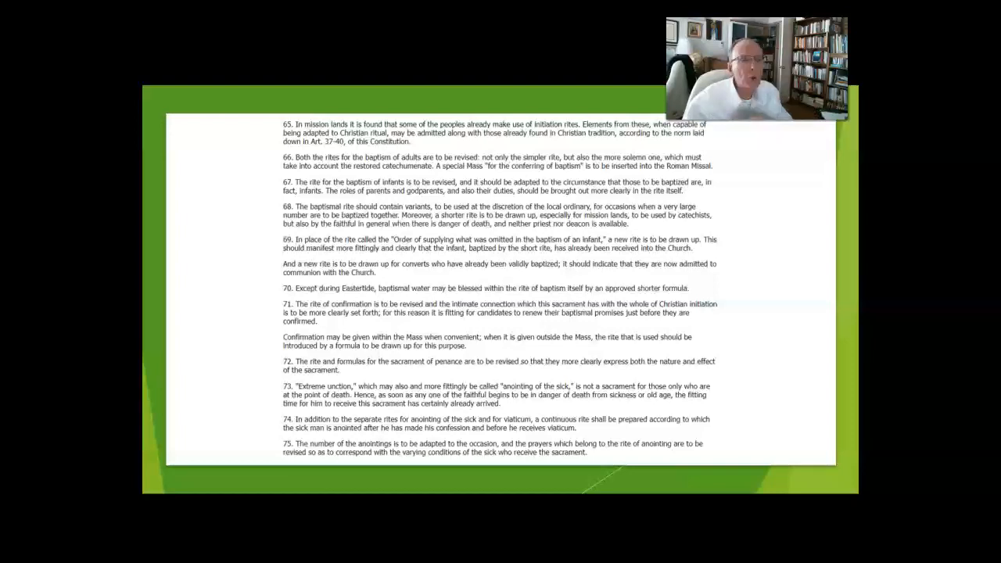
{"action": "left_click_drag", "start_coordinate": [391, 156], "coordinate": [305, 188]}
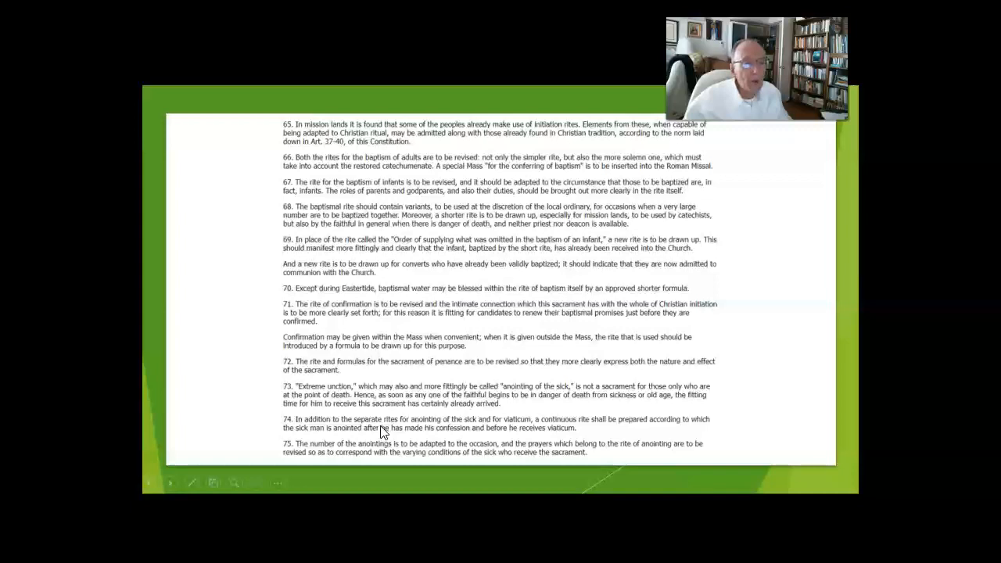
Advance to the slide with articles 76–80 on ordination, marriage, sacramentals and religious profession.
{"action": "left_click", "coordinate": [782, 405]}
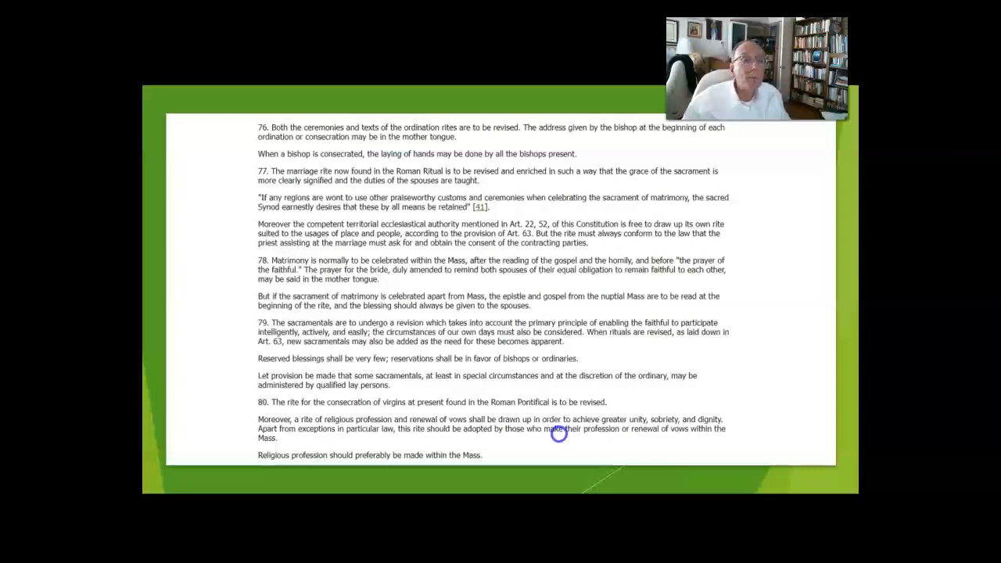
Advance to the slide with articles 81–82 on burial rites for the dead and infants.
{"action": "left_click", "coordinate": [560, 435]}
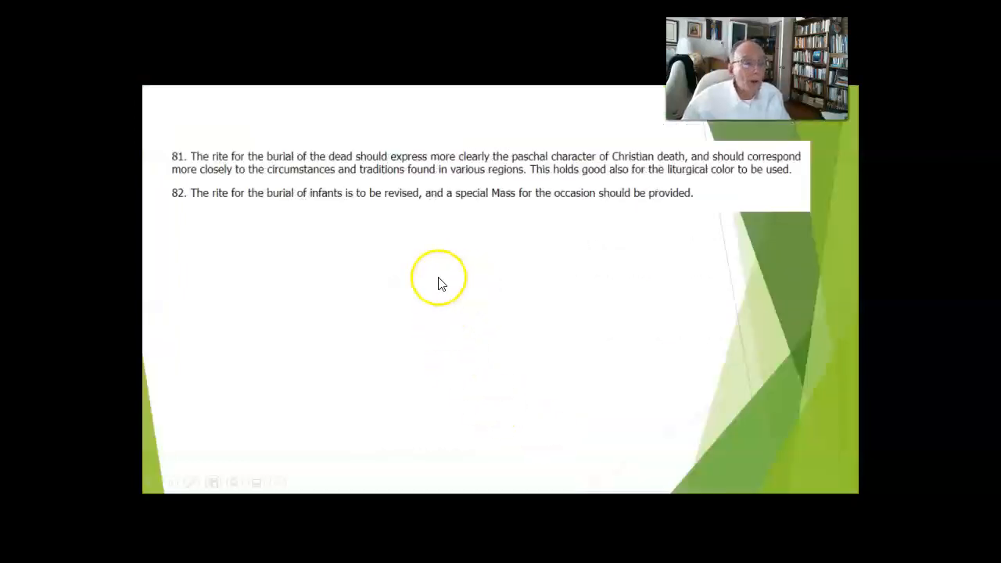